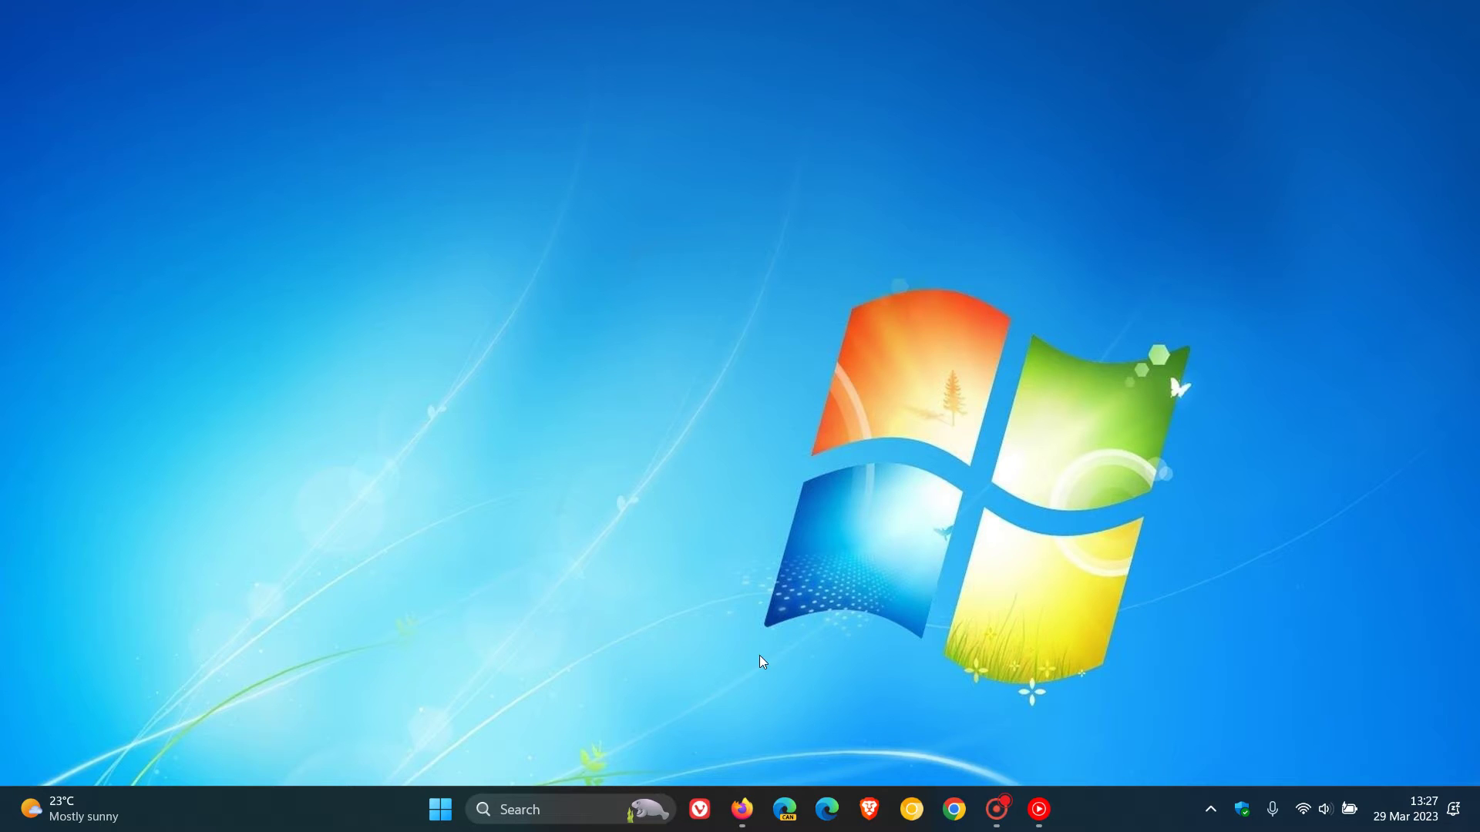
- Restore Firefox and open the Firefox Release Calendar bookmark from Other Bookmarks
{"action": "left_click", "coordinate": [742, 809]}
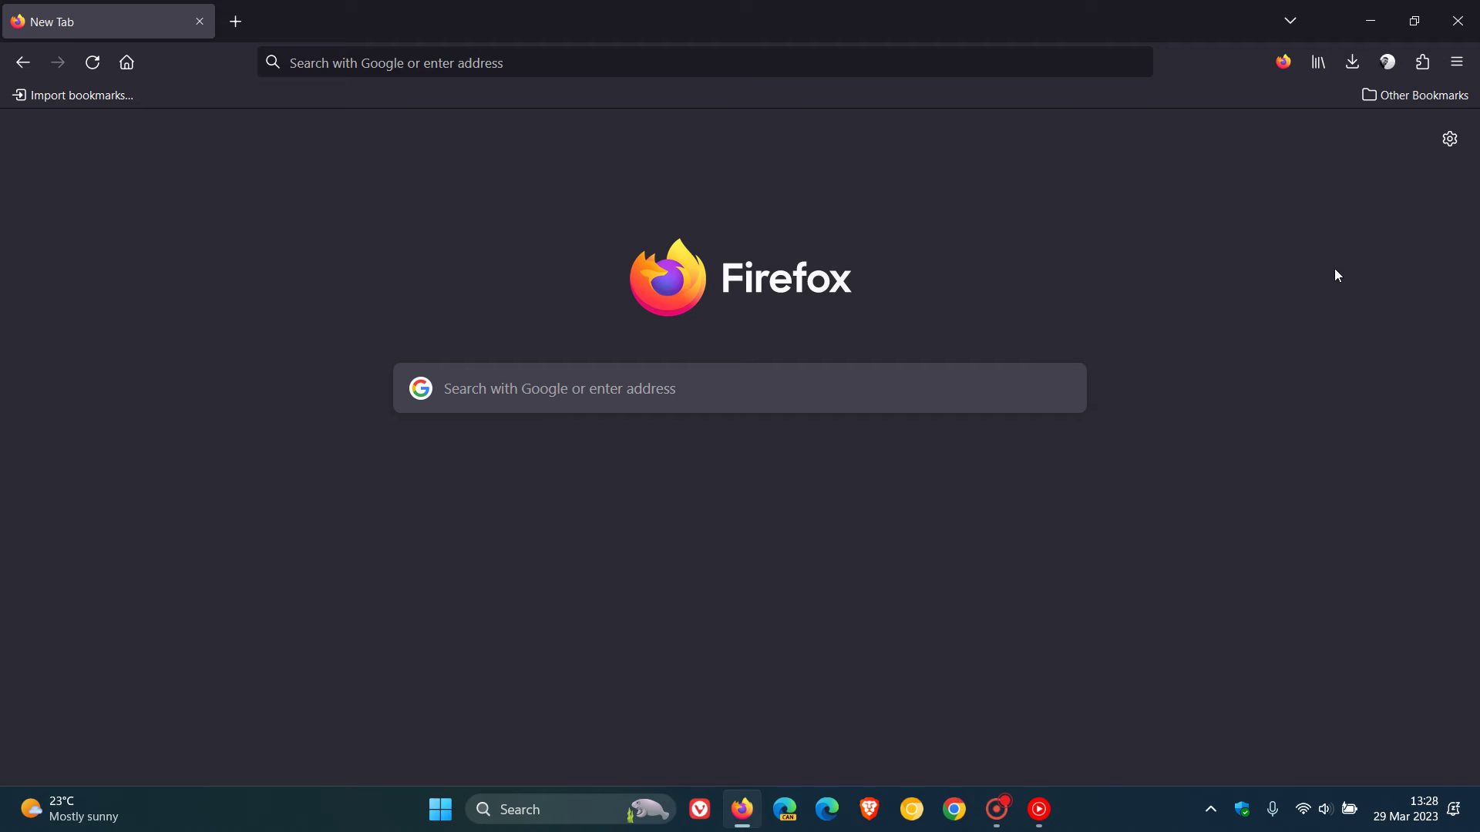
{"action": "left_click", "coordinate": [1389, 97]}
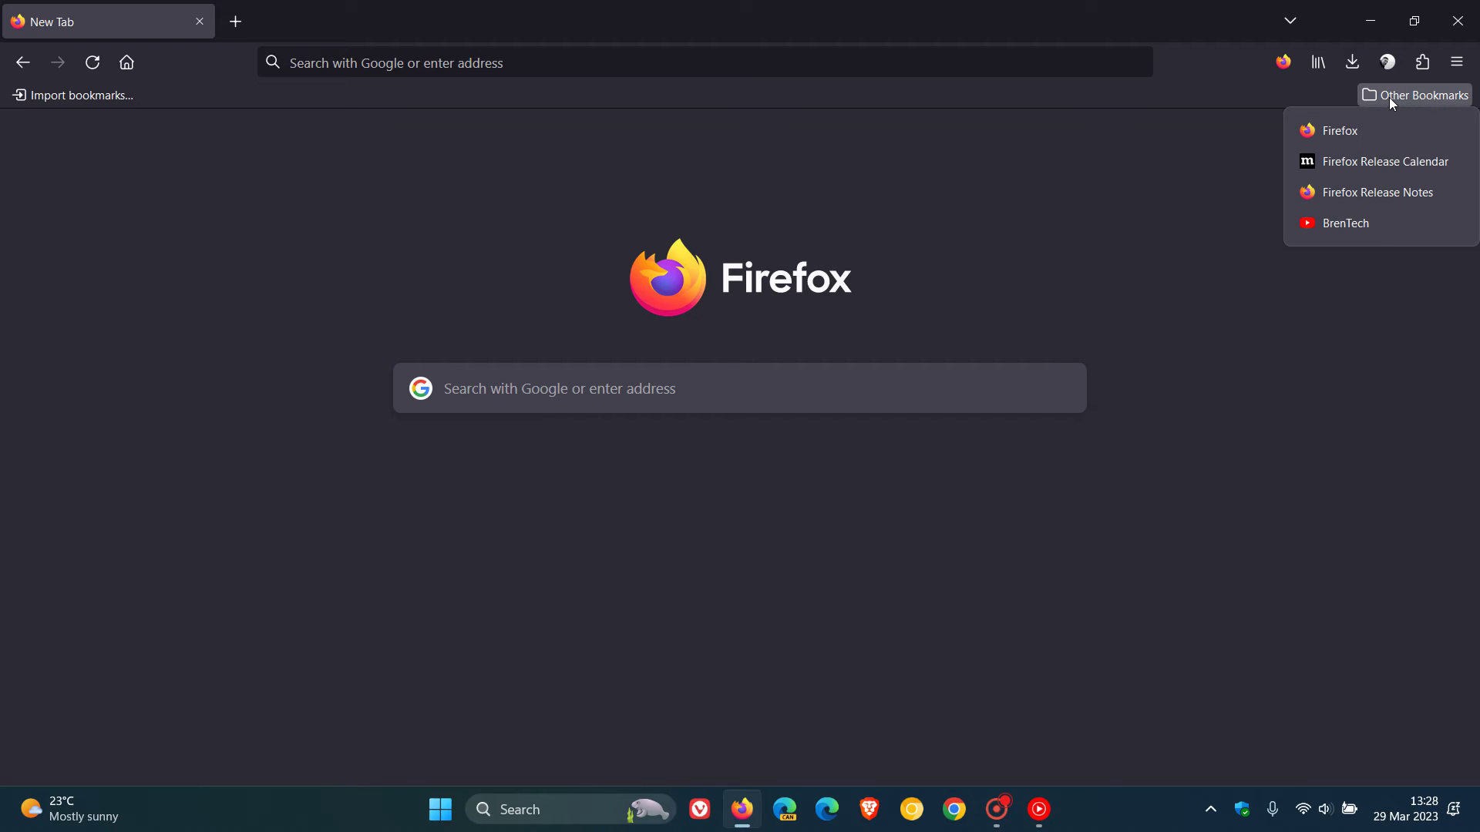
{"action": "left_click", "coordinate": [1361, 164]}
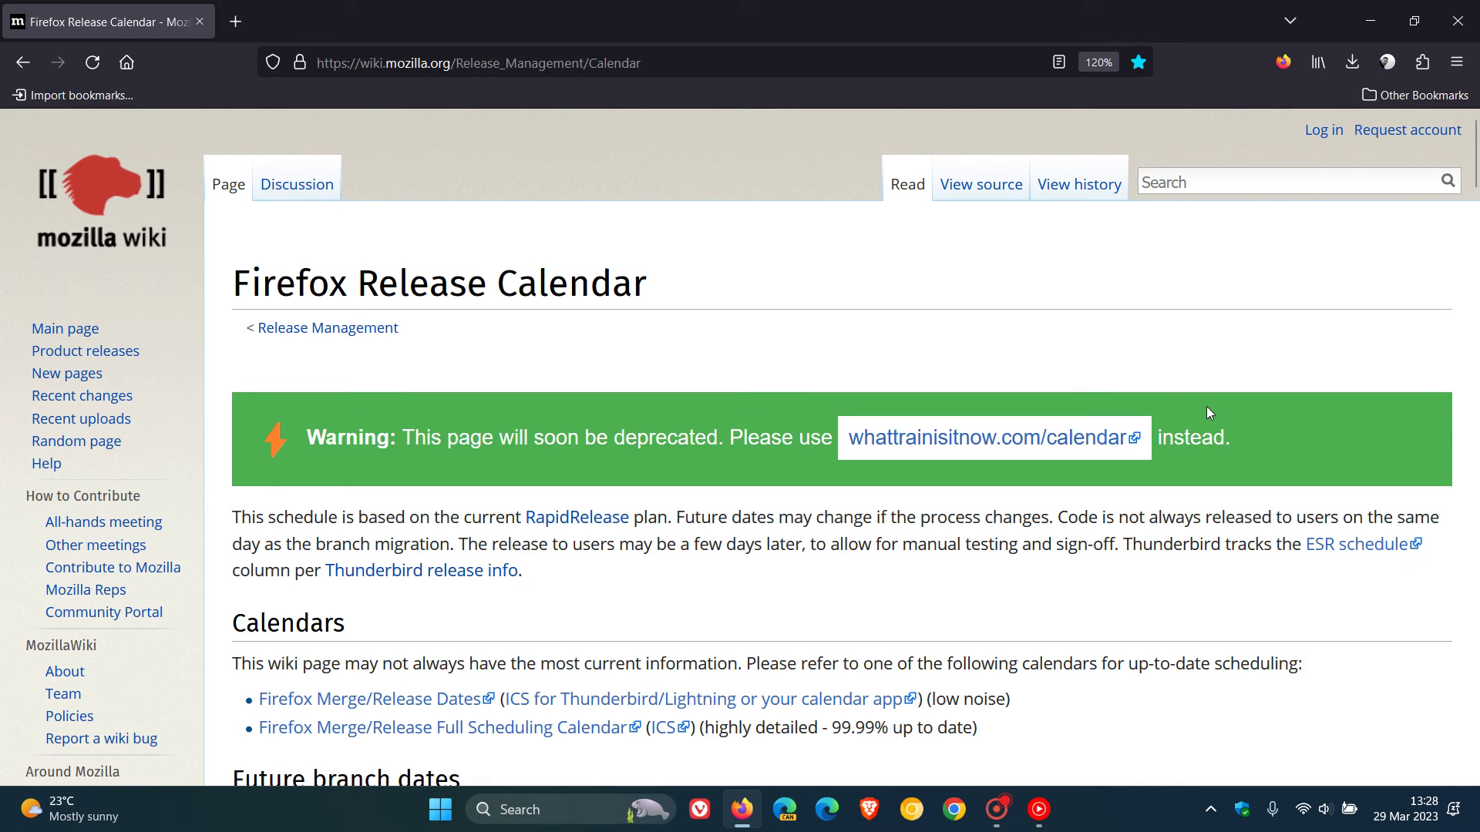
{"action": "scroll", "coordinate": [1191, 407], "scroll_direction": "down", "scroll_amount": 5}
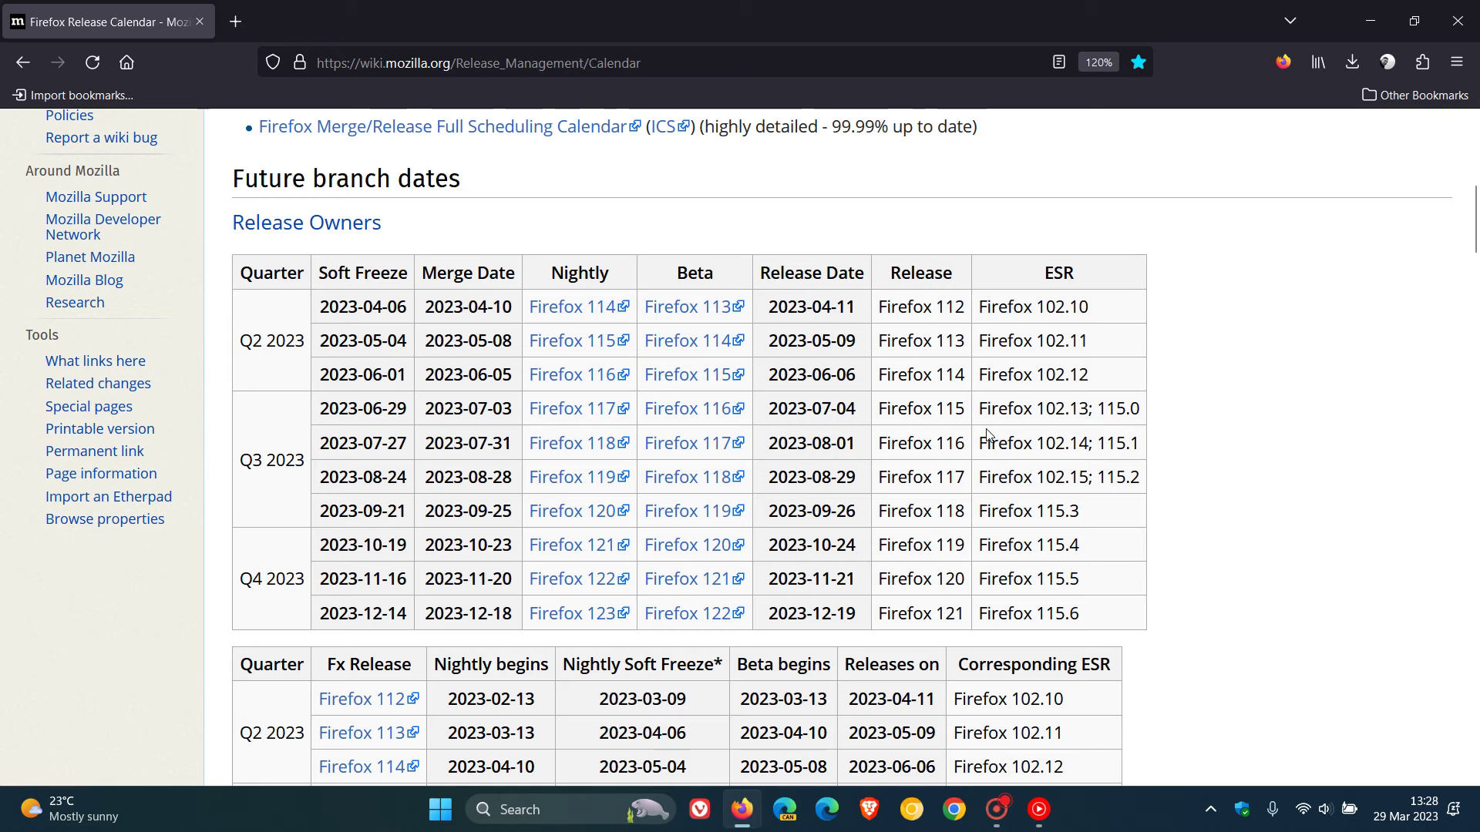
- Bring the Future branch dates table into view, showing Firefox 115 and ESR 115.0 on 2023-07-04
{"action": "left_click", "coordinate": [1168, 418]}
{"action": "left_click", "coordinate": [868, 413]}
{"action": "left_click", "coordinate": [1171, 413]}
{"action": "left_click", "coordinate": [1168, 483]}
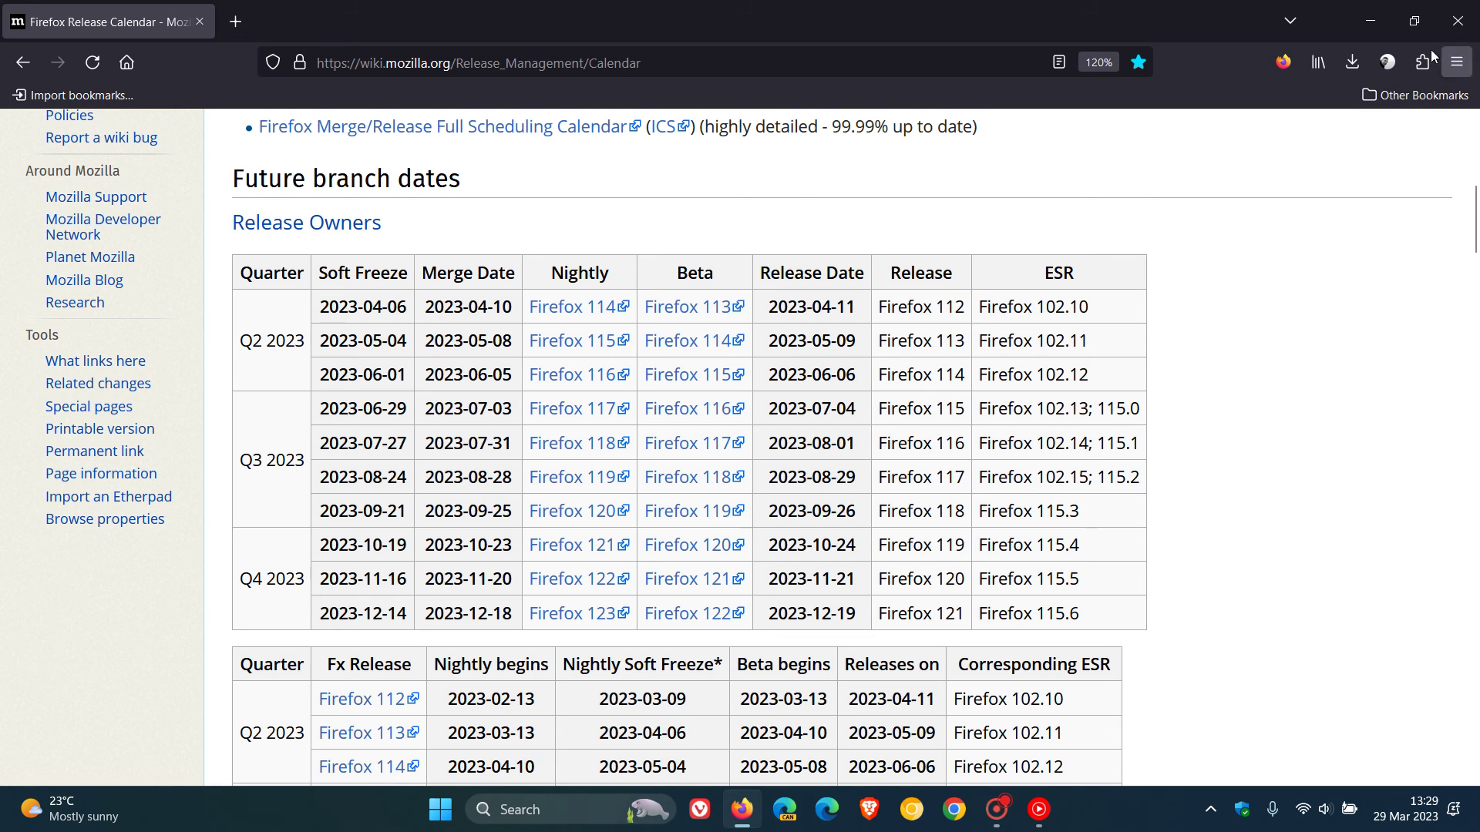
- Minimize the Firefox window to reveal the empty desktop
{"action": "left_click", "coordinate": [1370, 21]}
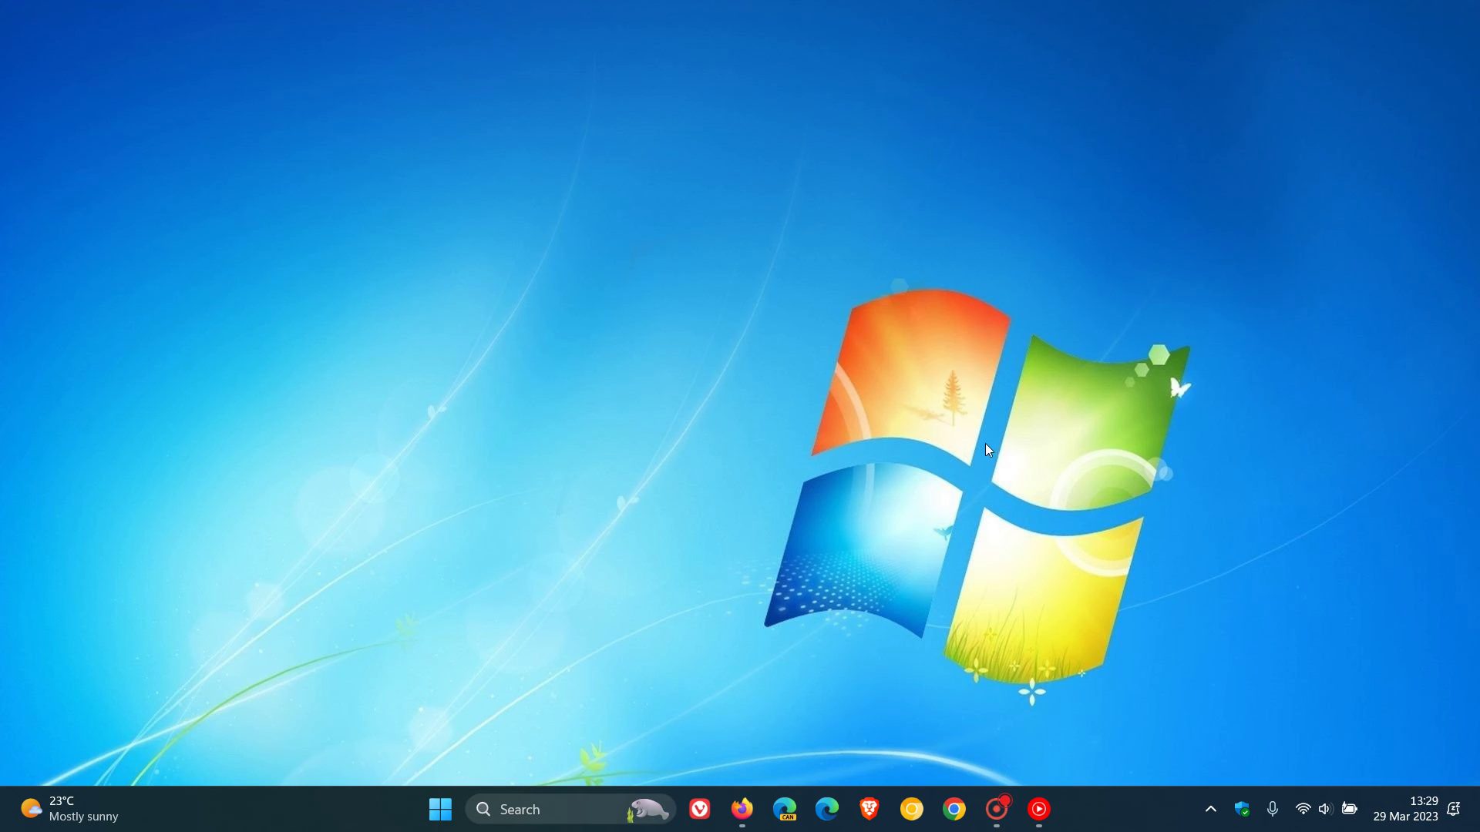